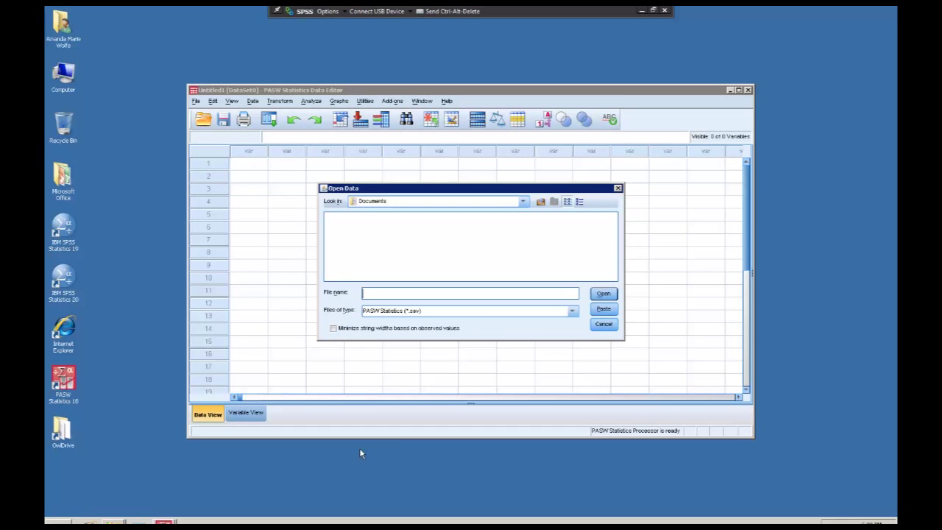
Step: Import the Excel file 2013Sheet_1.xls from Downloads into the Data Editor
click(410, 202)
click(383, 254)
click(441, 311)
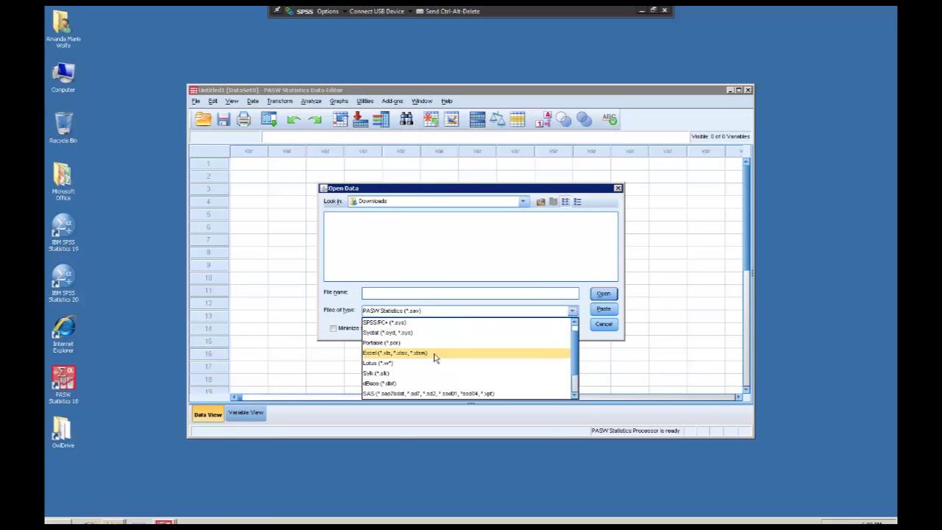
click(435, 354)
click(362, 218)
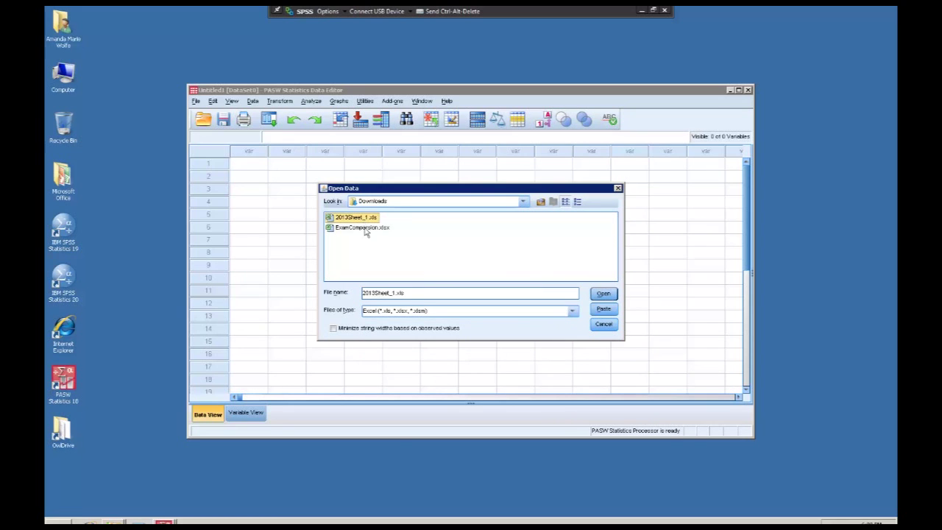
click(603, 295)
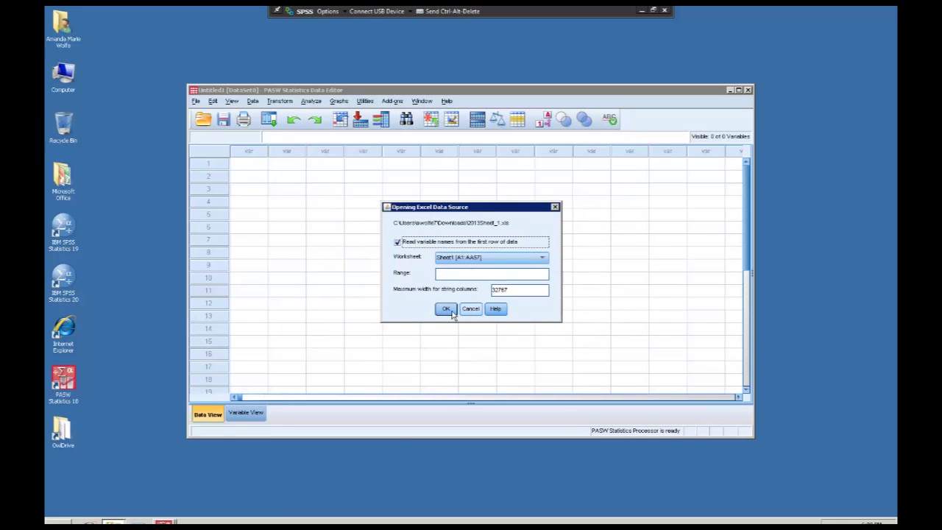
click(446, 310)
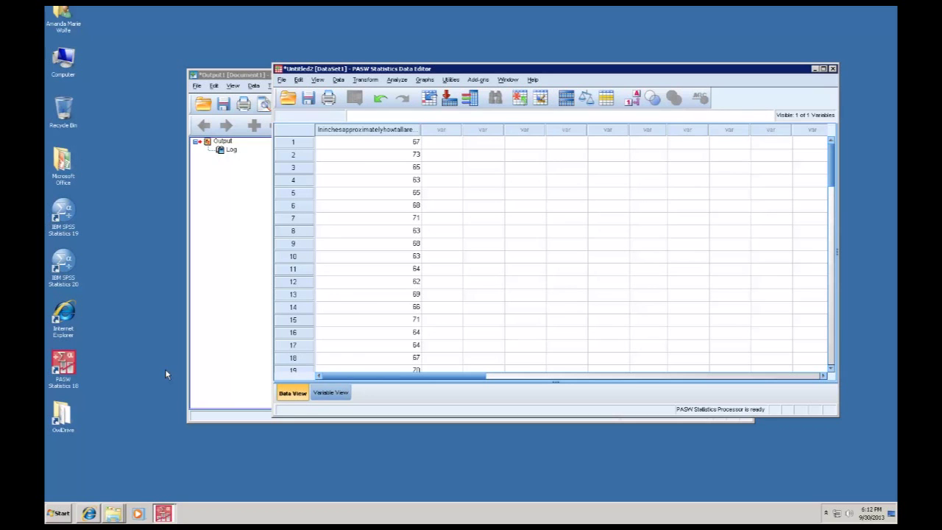
Step: Switch to Internet Explorer and scroll Wikipedia's Human height table to the U.S. rows
click(91, 515)
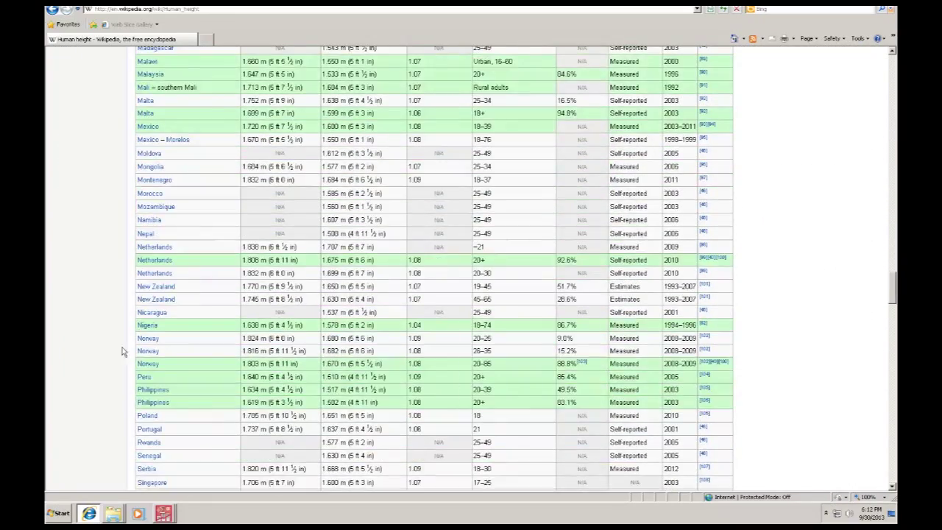
scroll(113, 349, up, 4)
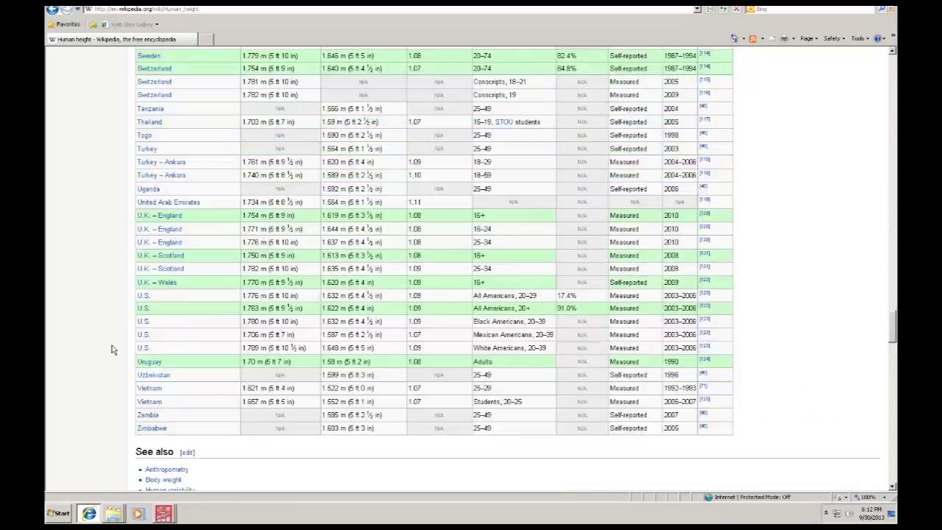
scroll(113, 349, down, 1)
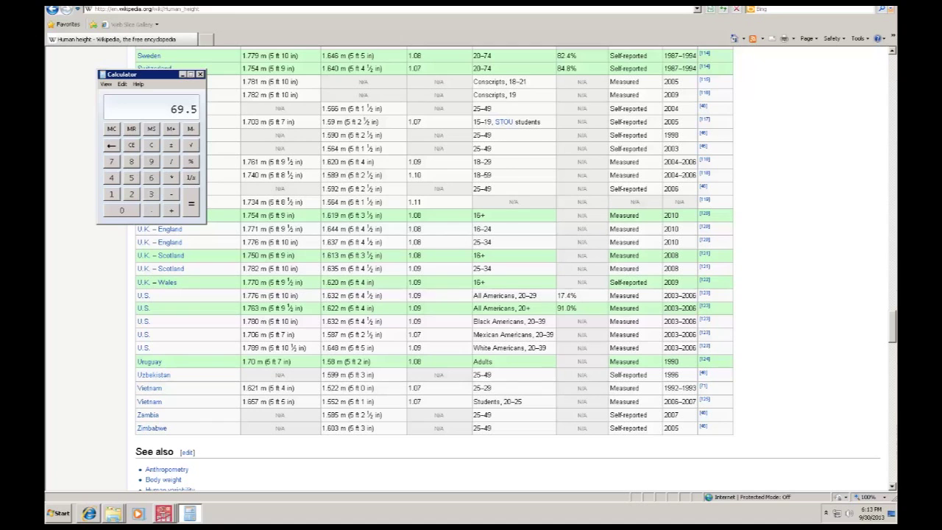
Step: Minimize the browser, then open and cancel the One-Sample T Test dialog
click(865, 3)
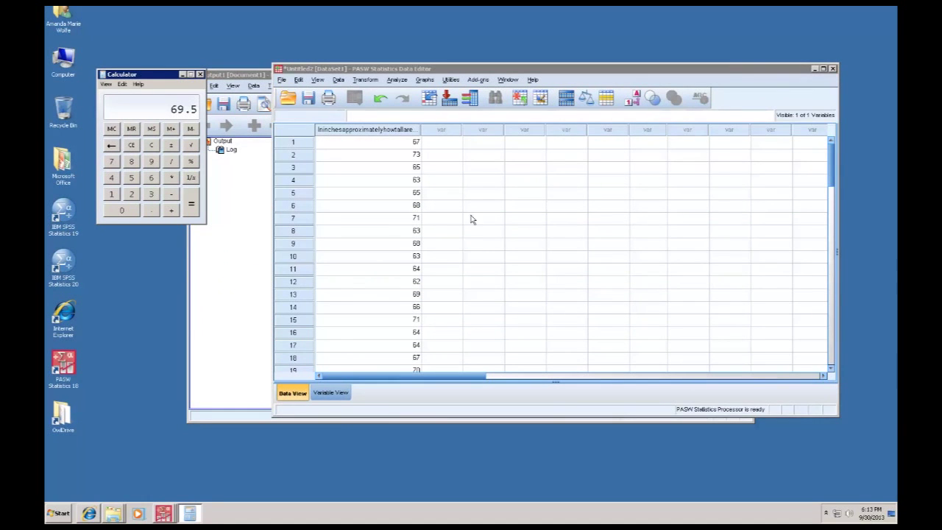
mouse_move(830, 168)
mouse_down()
mouse_move(831, 284)
mouse_move(831, 158)
mouse_up()
click(199, 75)
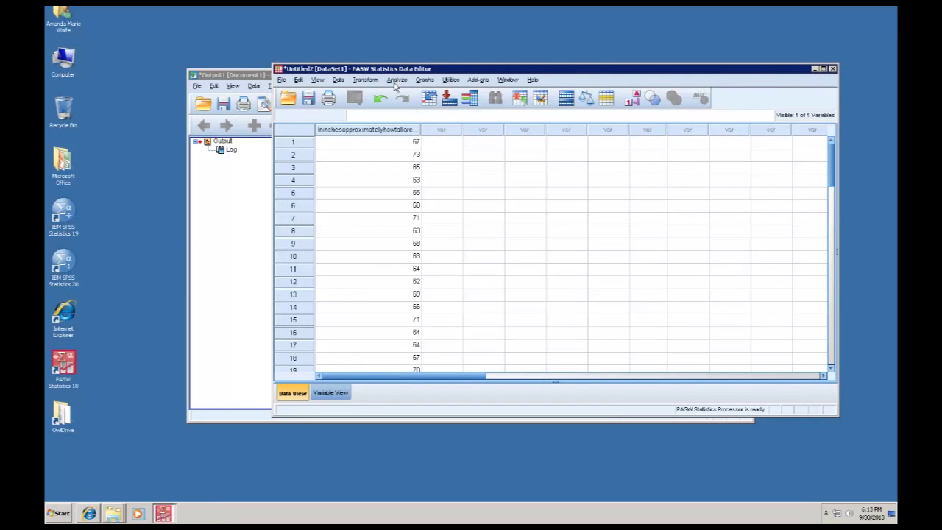
click(396, 79)
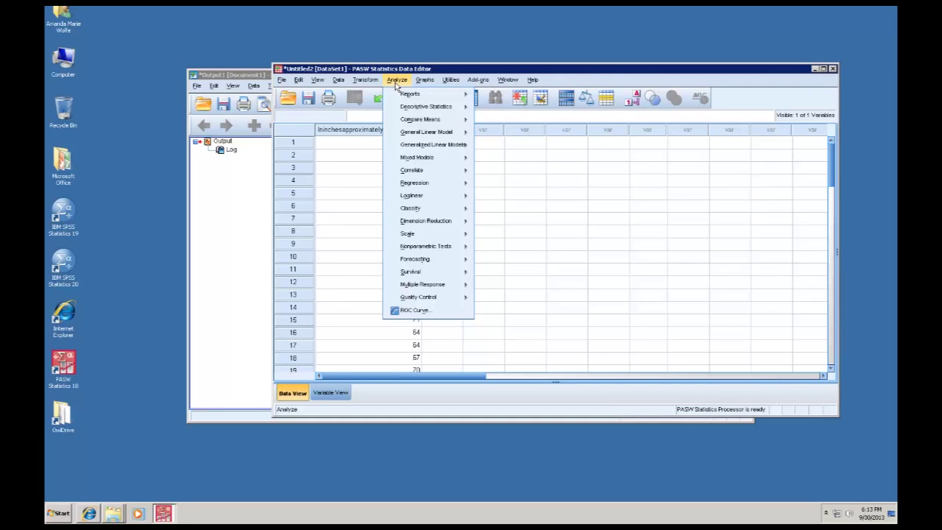
mouse_move(435, 125)
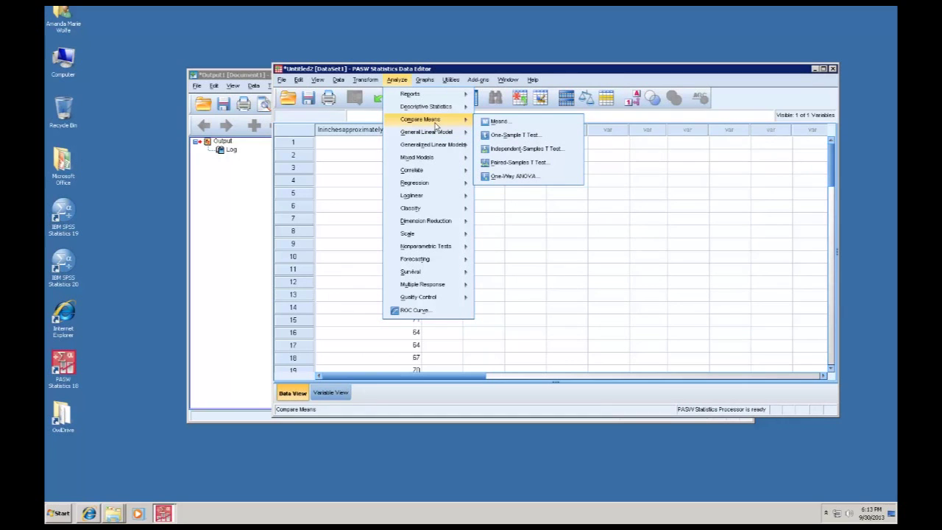
click(510, 137)
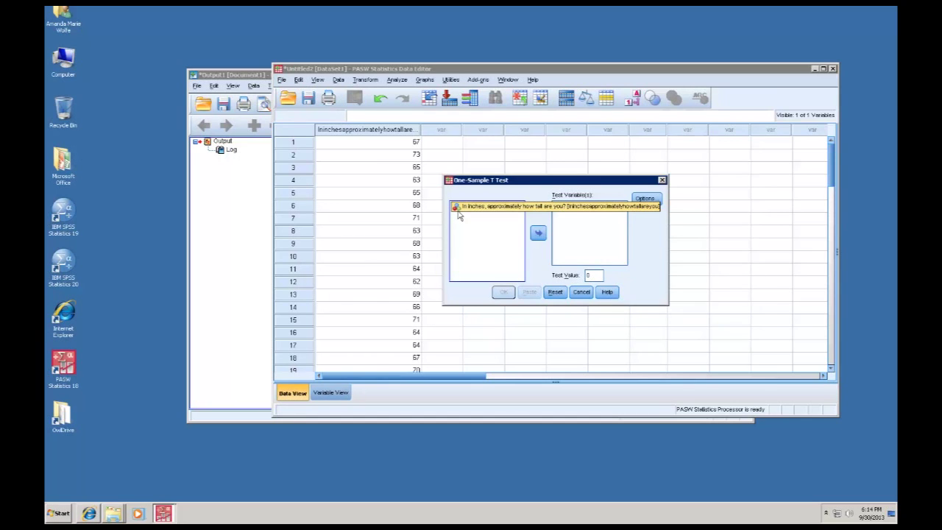
click(581, 292)
Step: Change the height variable's Measure from Nominal to Scale in Variable View
click(330, 393)
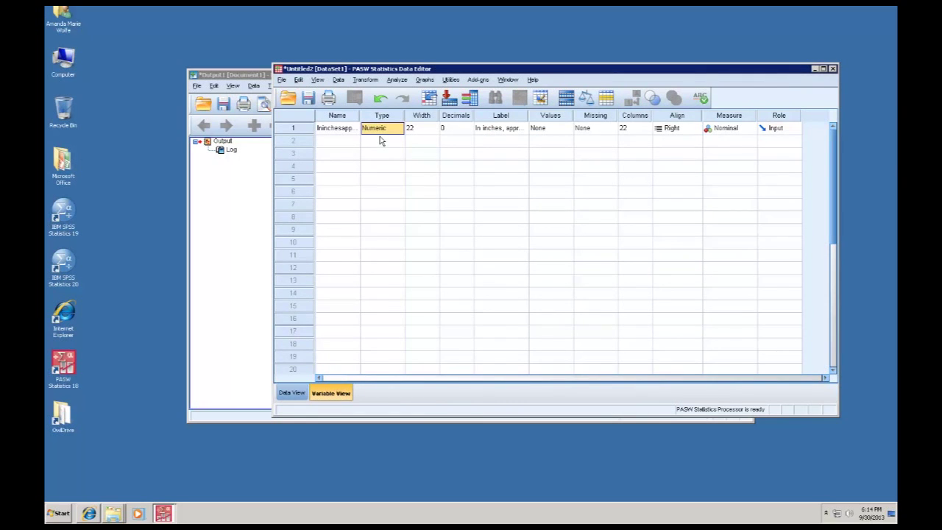
click(724, 135)
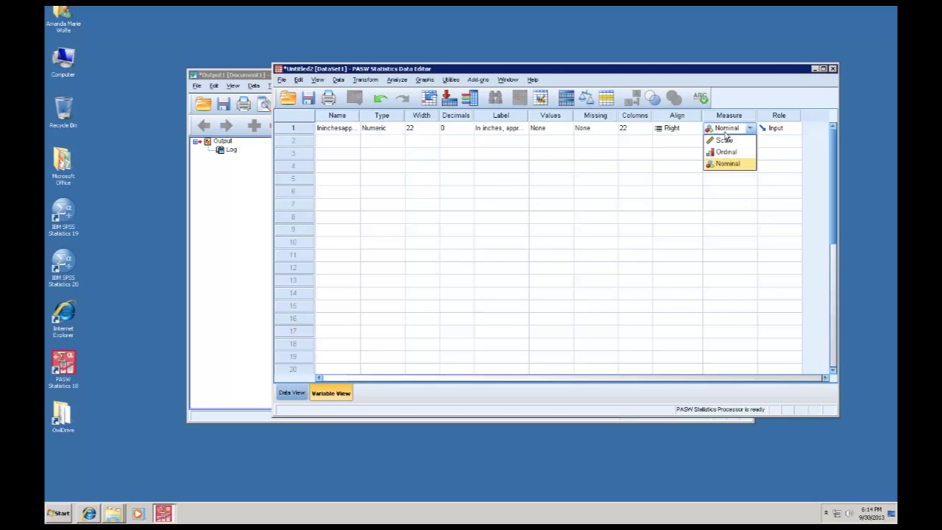
click(723, 142)
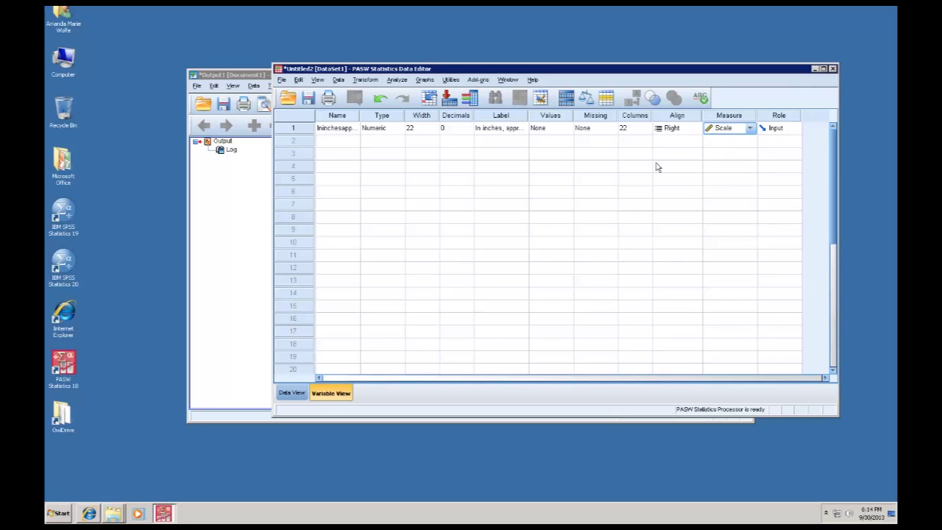
click(298, 393)
Step: In One-Sample T Test, make height the test variable and enter test value 69.5
click(397, 79)
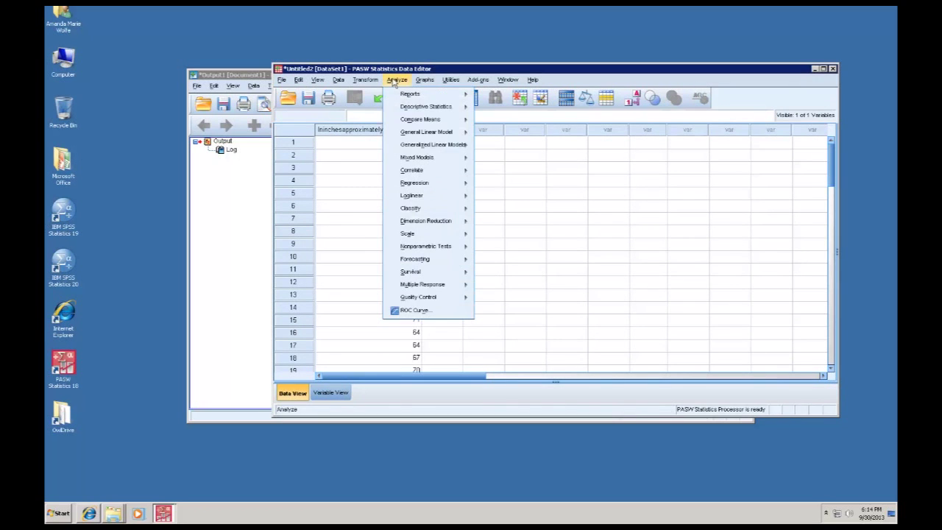
mouse_move(427, 119)
click(511, 136)
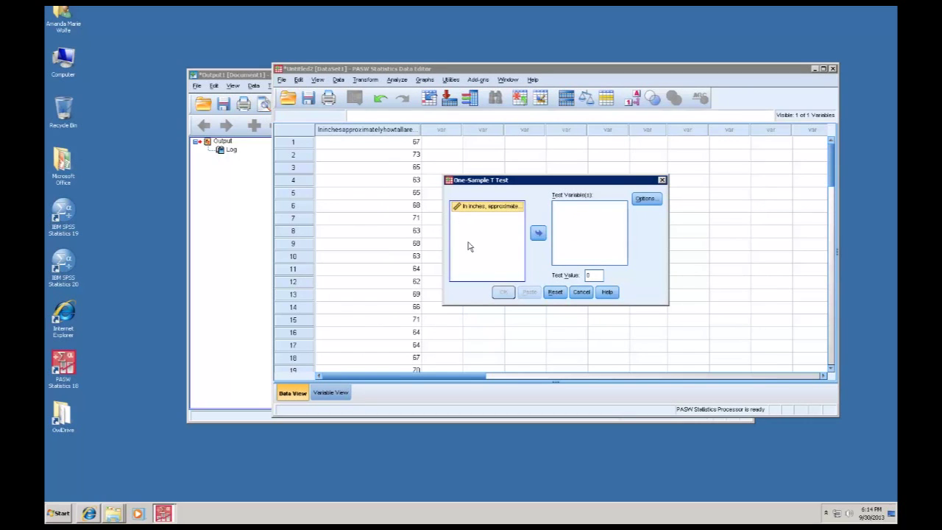
click(538, 234)
click(646, 200)
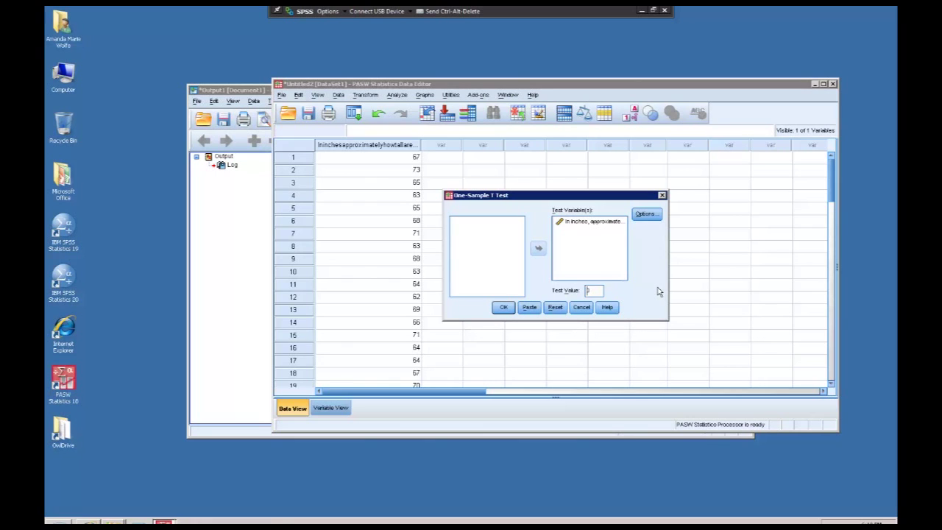
key(Tab)
key(BackSpace)
double_click(584, 291)
text(69.5)
Step: Run the one-sample t test and review its statistics and test tables
click(503, 306)
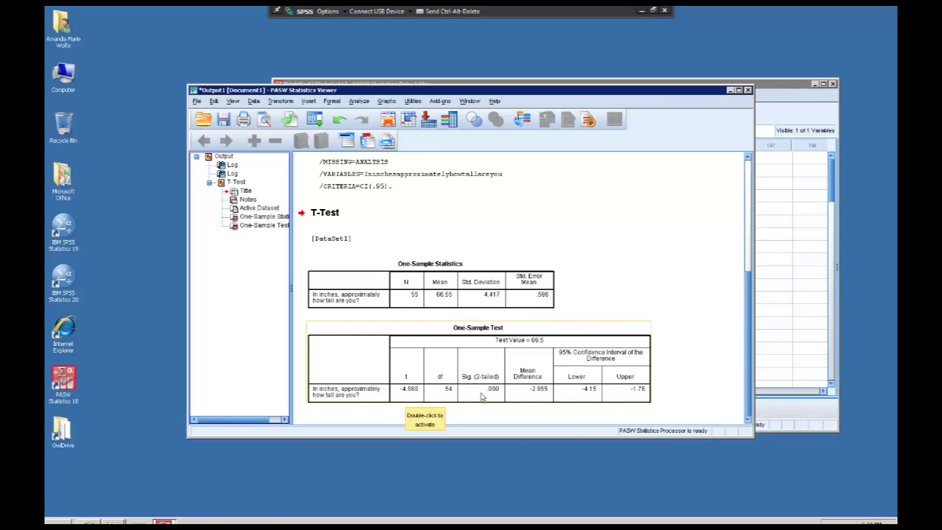
Step: Decline saving the height dataset, browse the Groups and Score data, and open Variable View
click(555, 282)
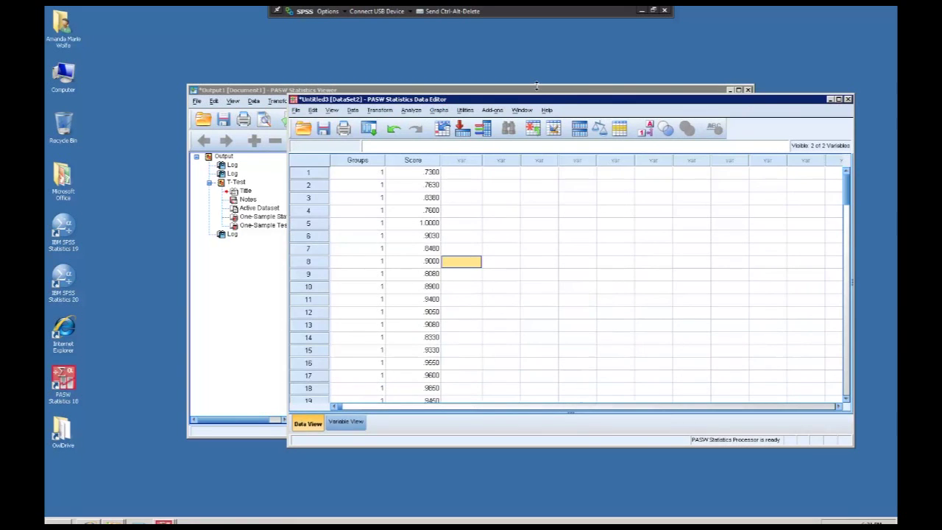
drag(535, 101, 469, 62)
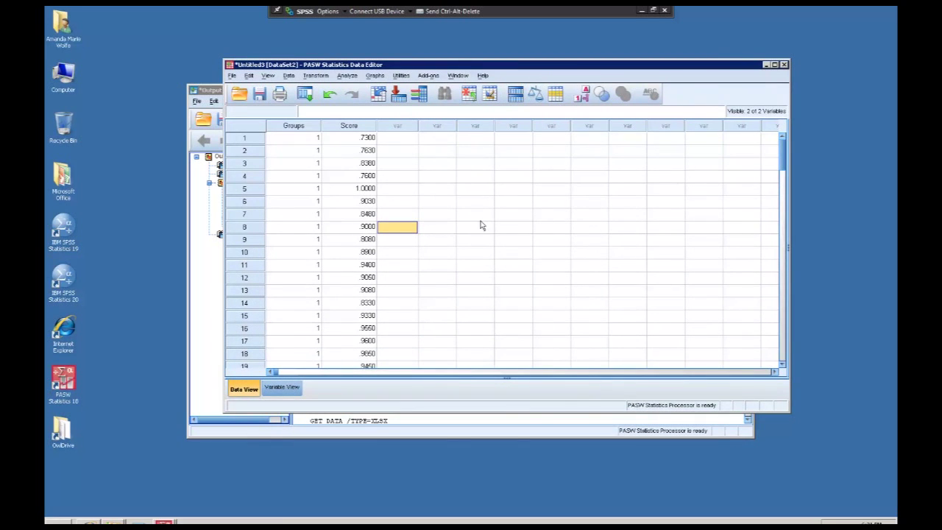
scroll(330, 223, down, 20)
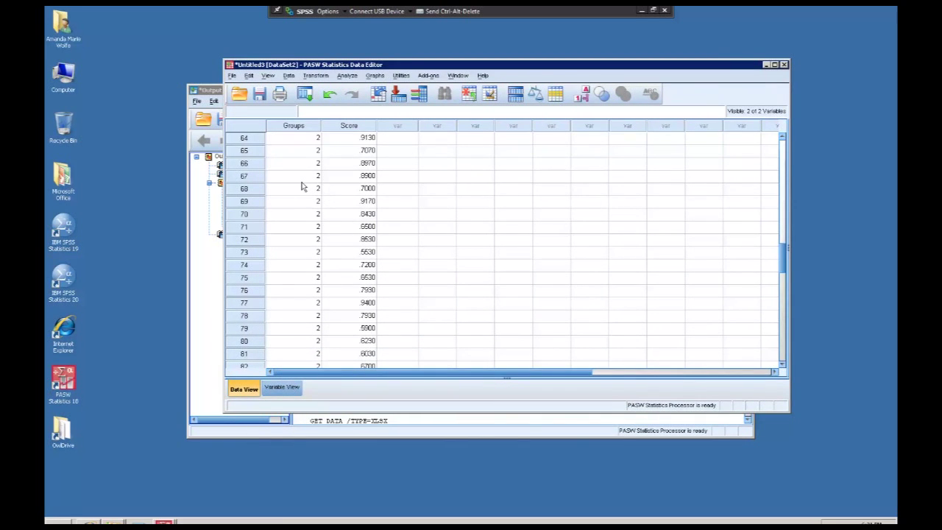
scroll(301, 187, down, 12)
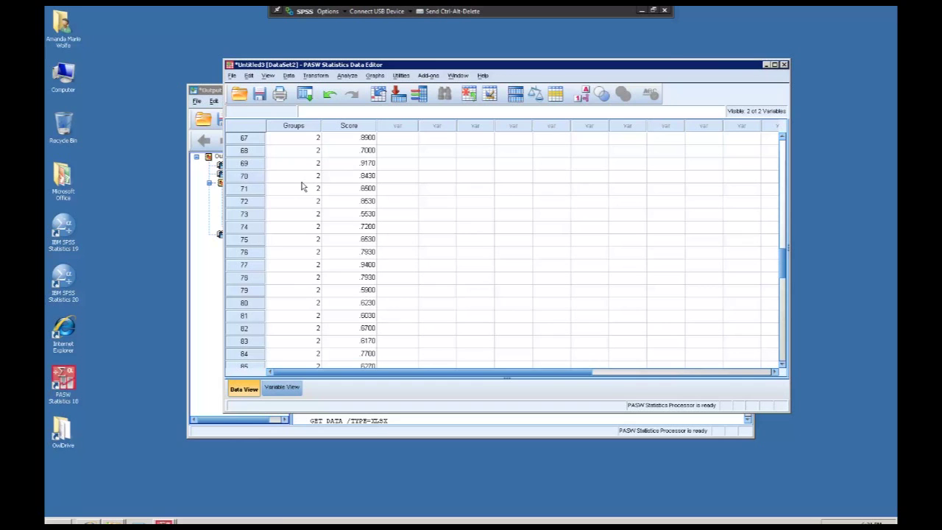
scroll(301, 187, up, 20)
scroll(301, 187, up, 7)
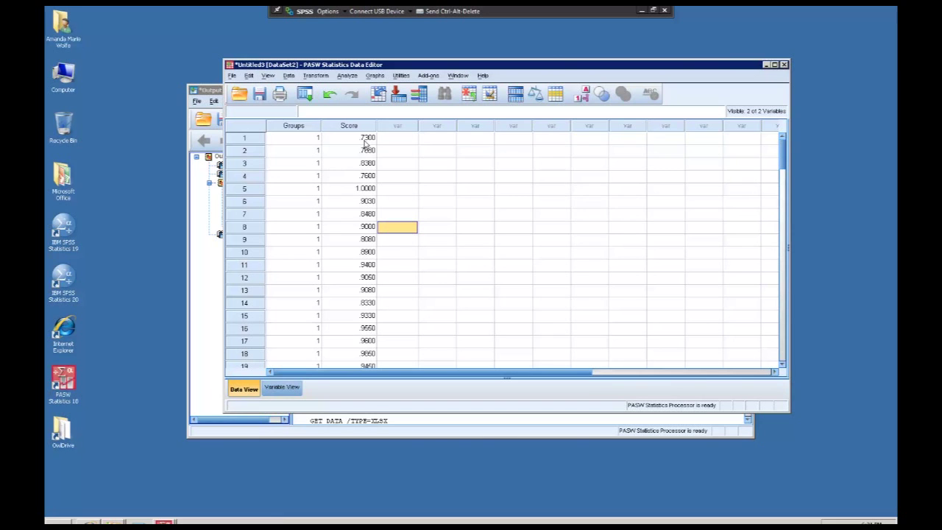
click(296, 388)
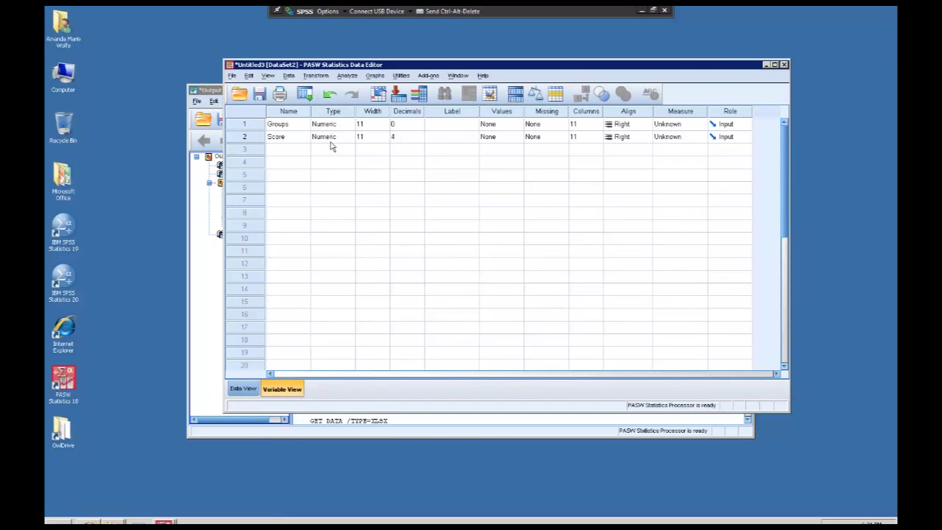
Step: Confirm Numeric type for Groups, then set Measure to Nominal for Groups and Scale for Score
click(348, 126)
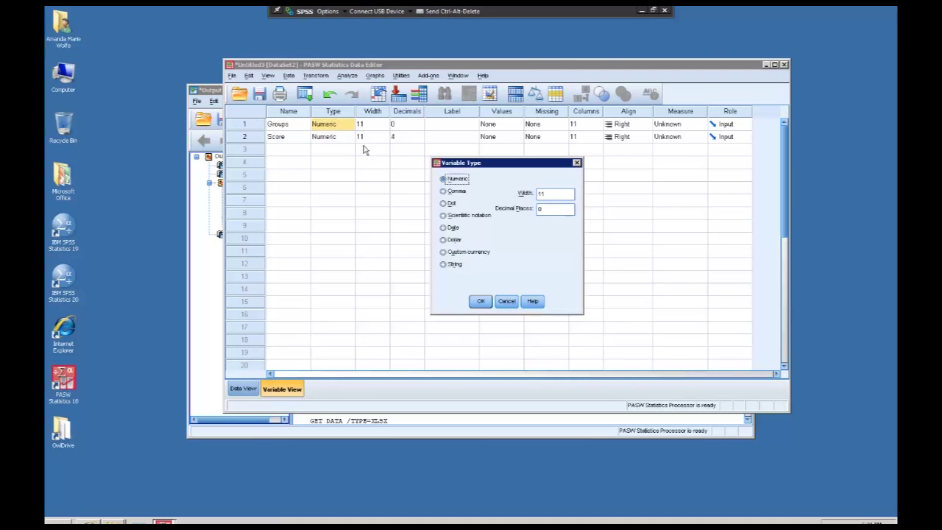
click(481, 301)
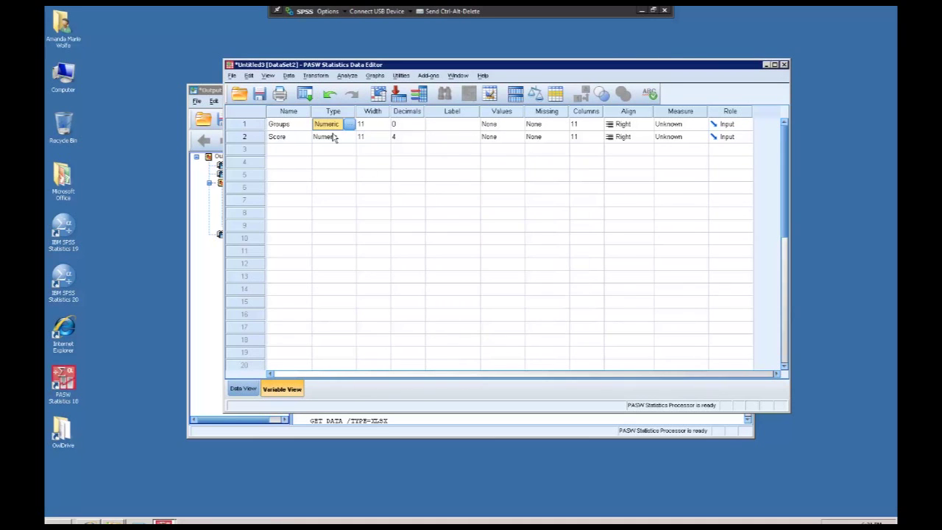
click(679, 127)
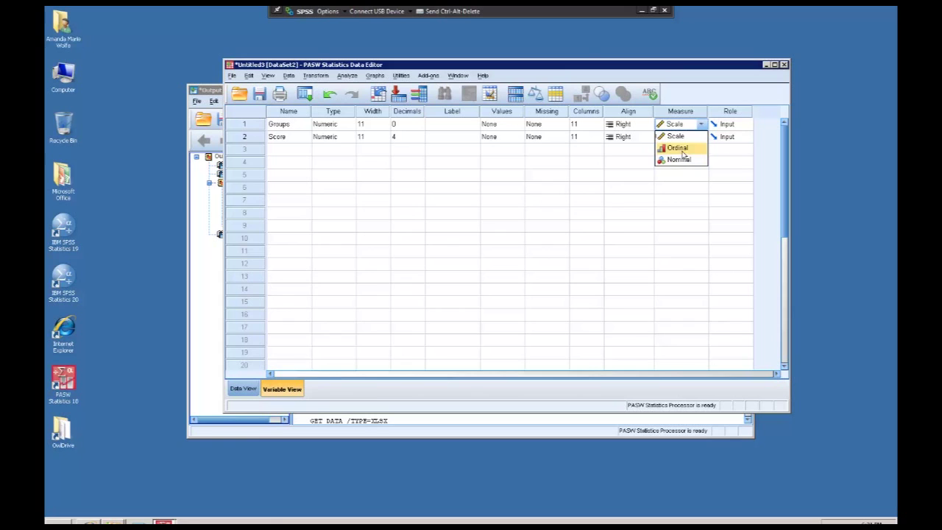
click(679, 160)
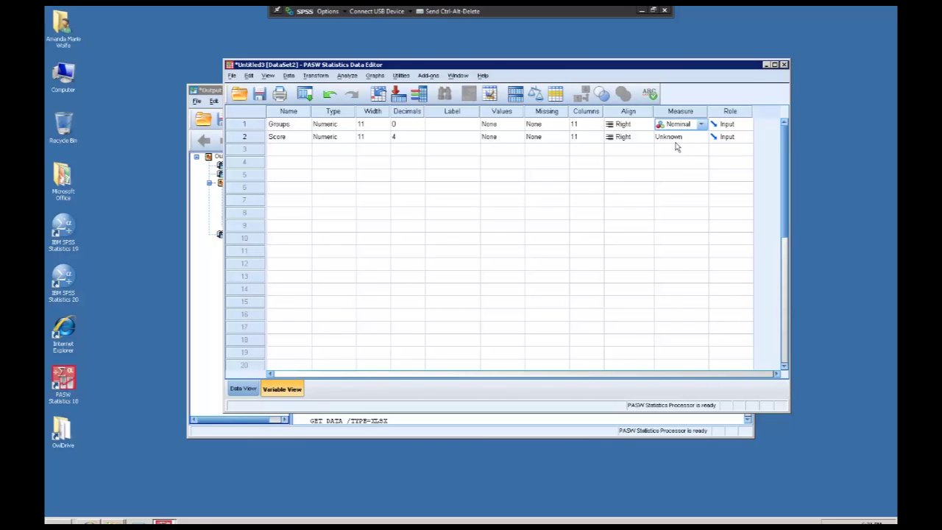
click(676, 140)
click(677, 150)
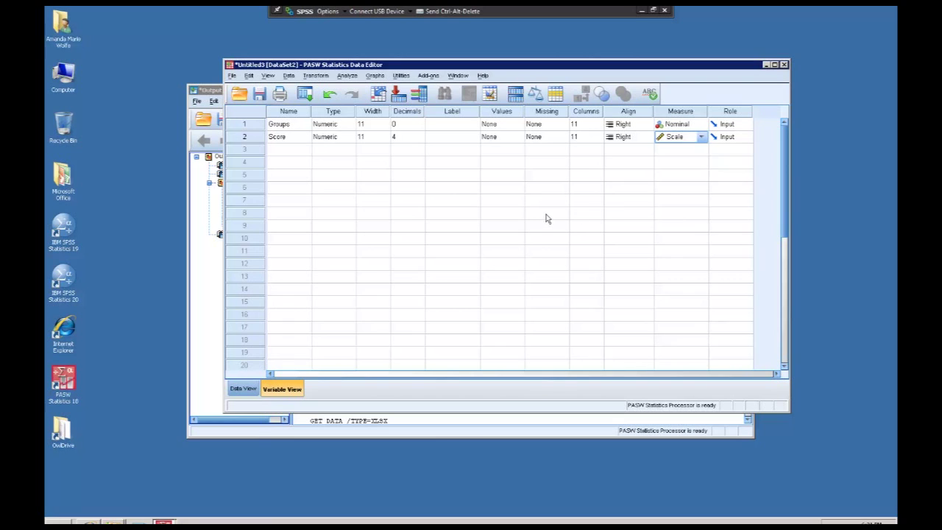
Step: Return to Data View and bring up the Analyze > Compare Means menu
click(243, 388)
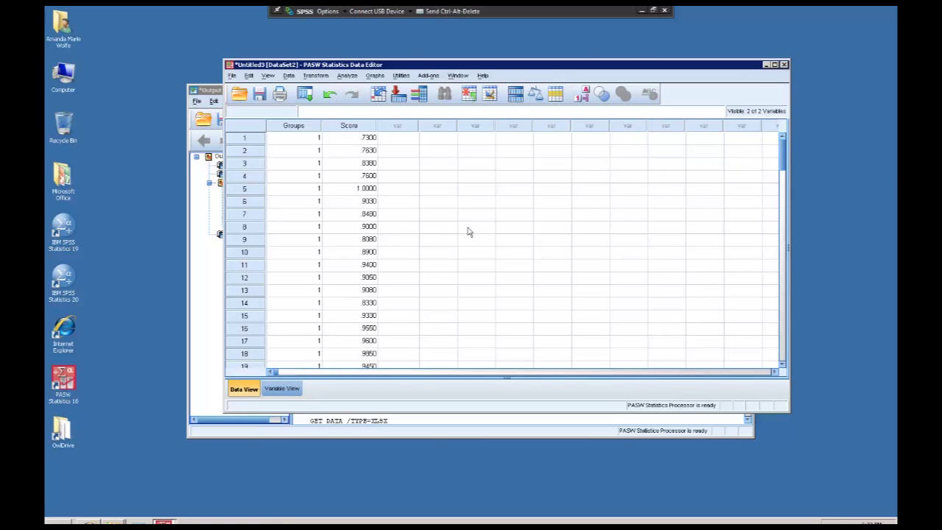
click(350, 76)
mouse_move(371, 120)
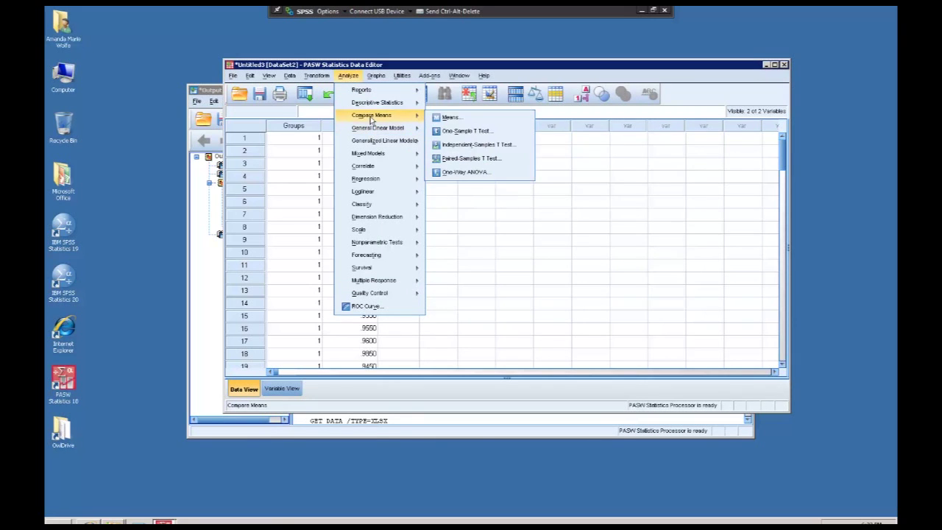
Step: In Independent-Samples T Test, set Score as test variable and Groups(1 2) as grouping variable
click(471, 144)
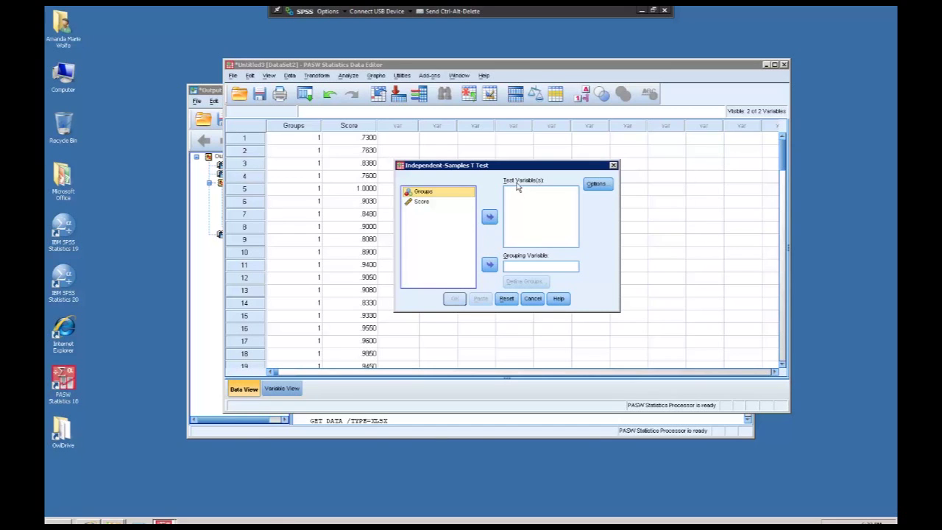
click(423, 202)
click(490, 219)
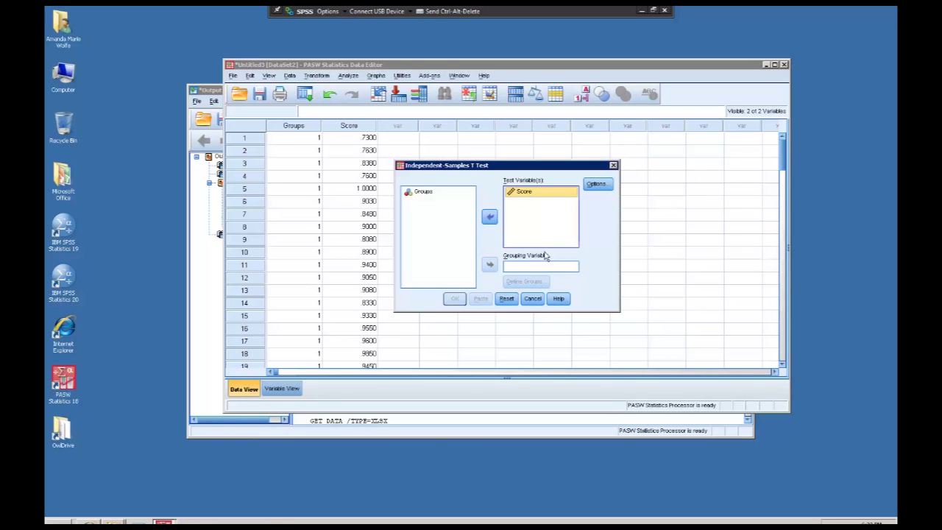
click(424, 194)
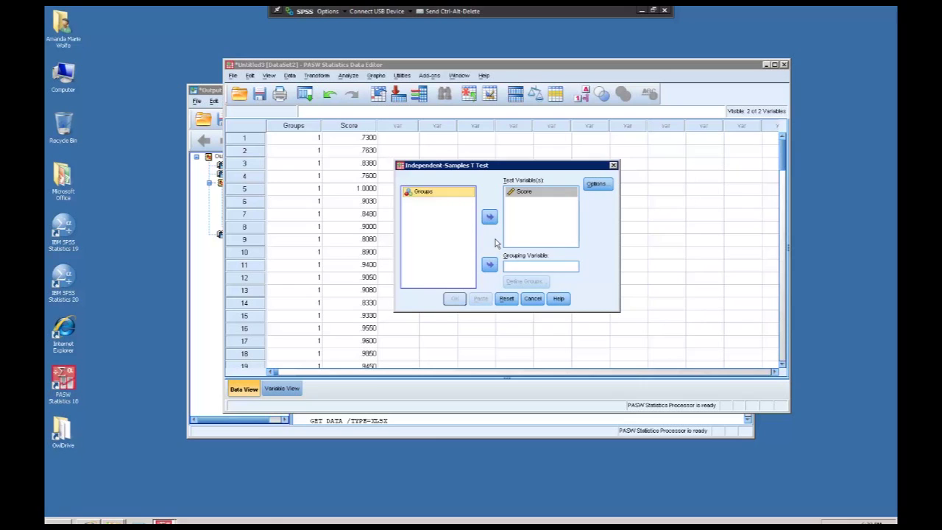
click(489, 264)
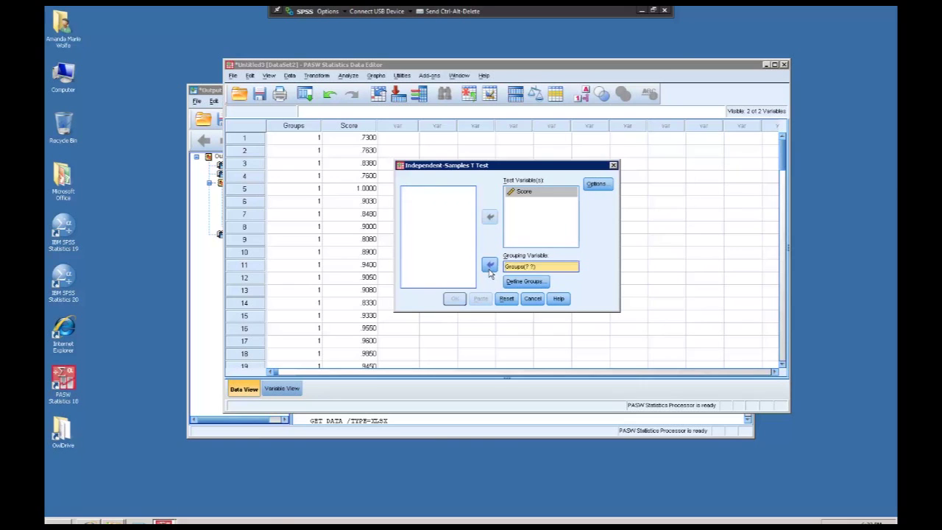
click(526, 282)
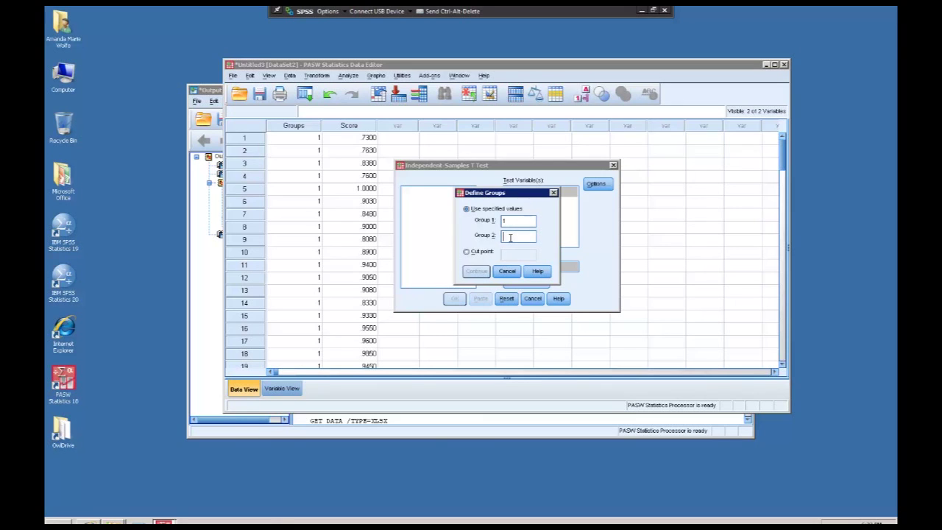
text(2)
click(475, 271)
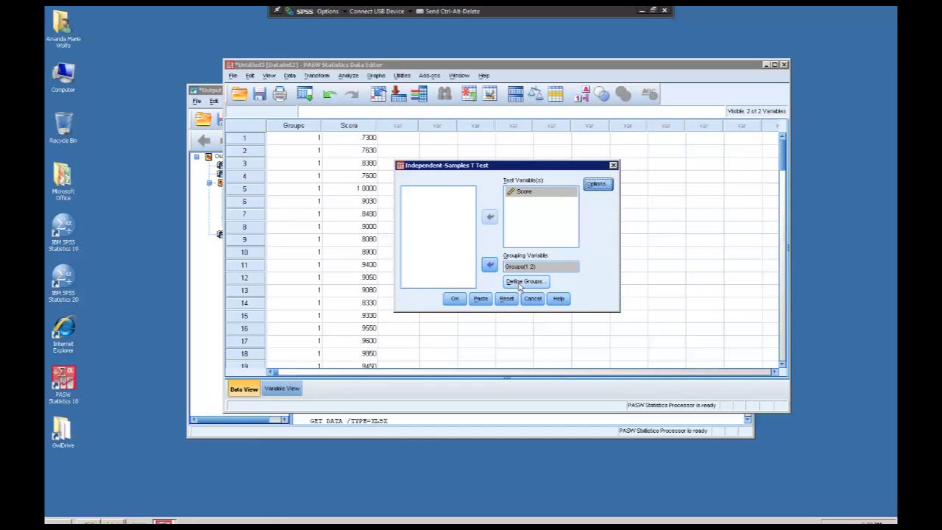
Step: Run the independent-samples t-test and widen the Output Viewer to show the full result tables
click(454, 298)
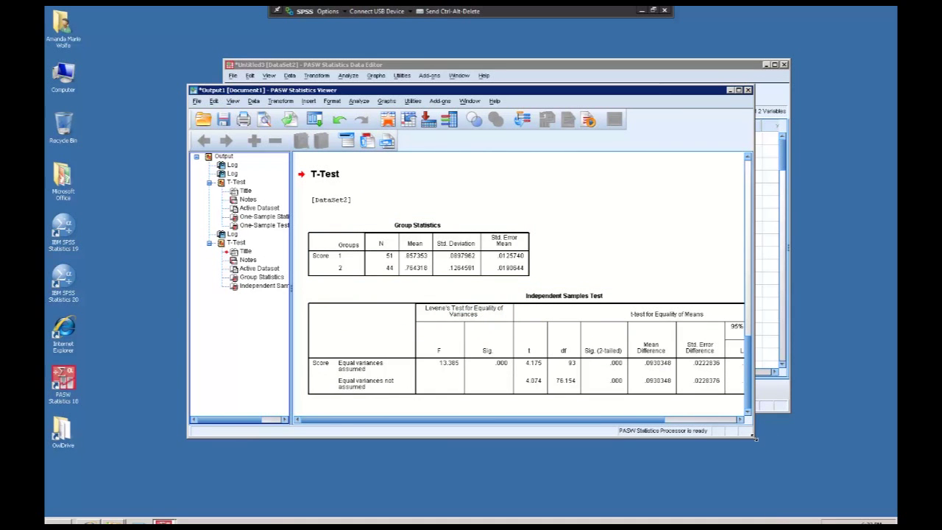
drag(754, 437, 881, 448)
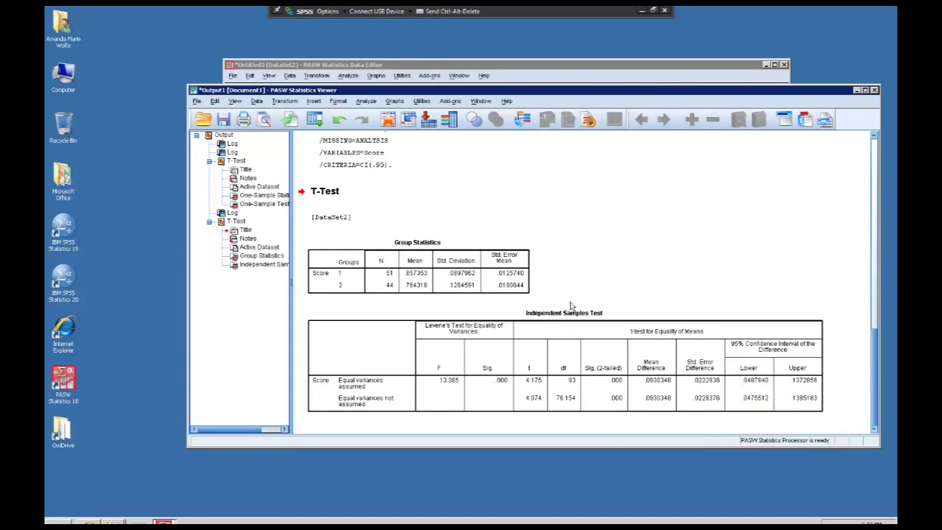
scroll(579, 290, up, 10)
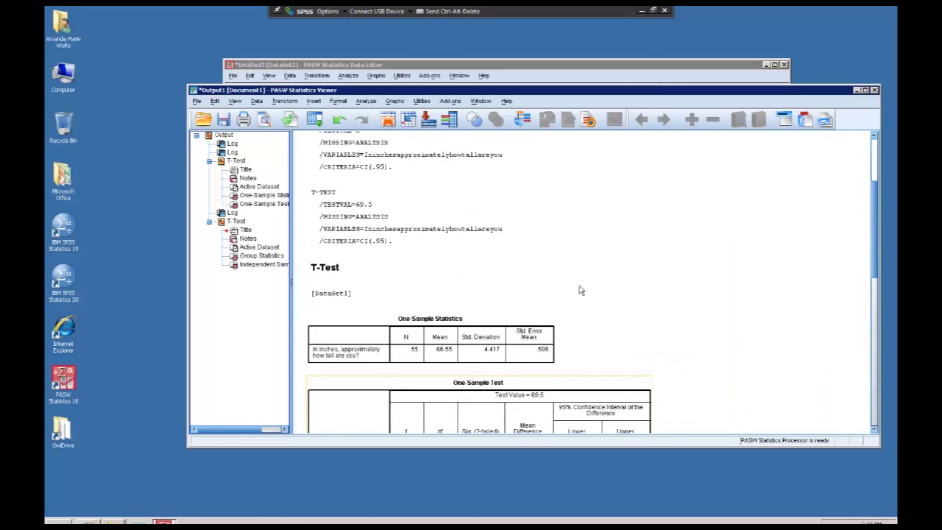
scroll(579, 289, down, 6)
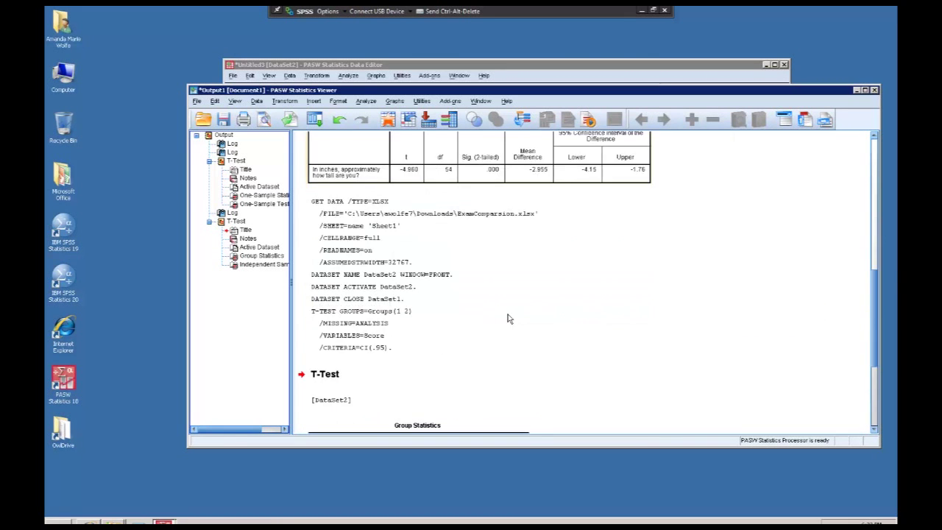
scroll(506, 318, down, 5)
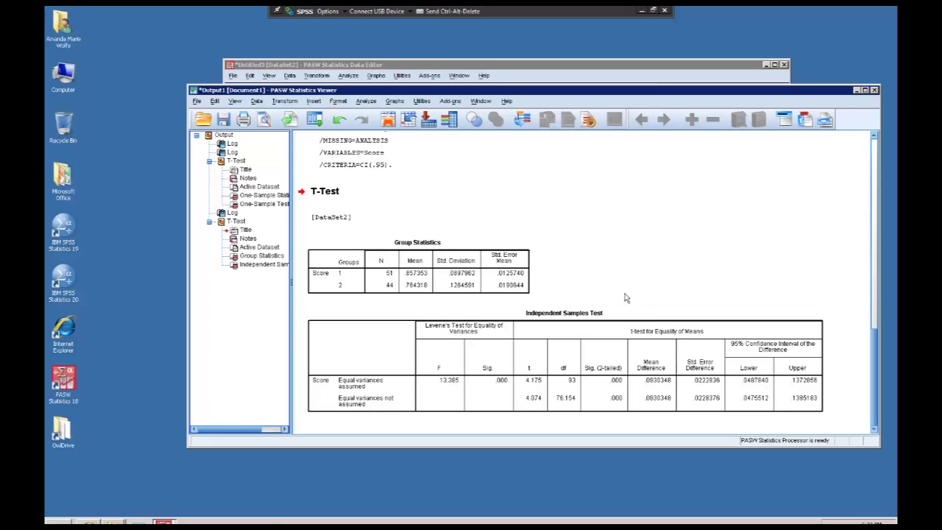
Step: Review the Group Statistics and Independent Samples Test tables (t = 4.175, df 93, Sig. .000)
click(595, 316)
click(351, 285)
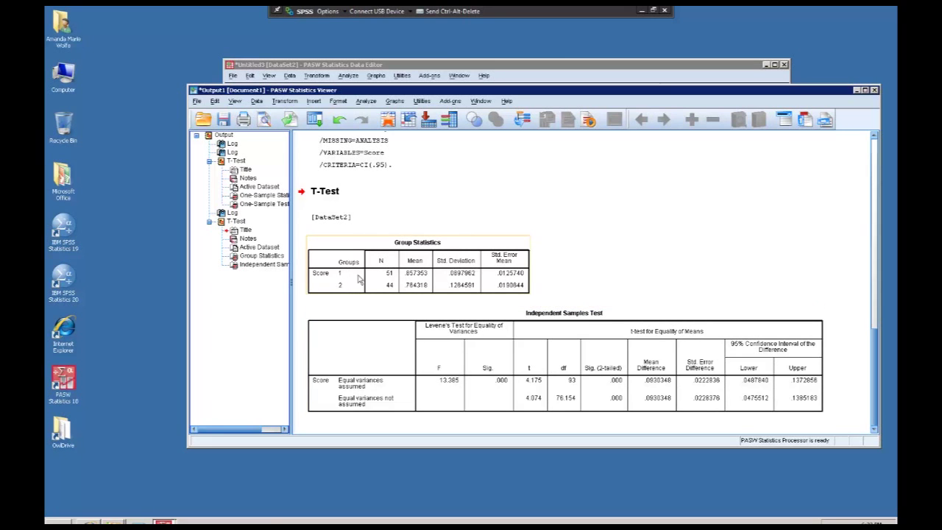
click(553, 323)
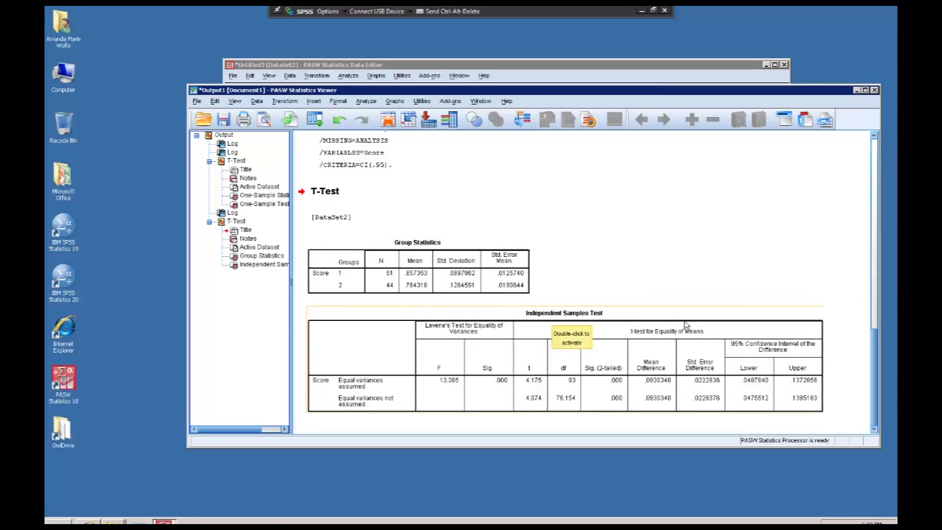
click(495, 428)
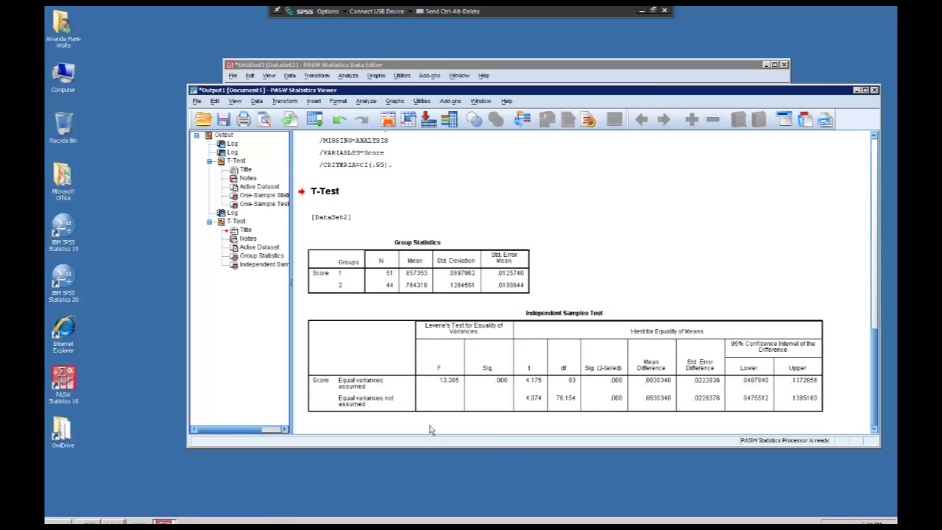
click(393, 361)
click(351, 80)
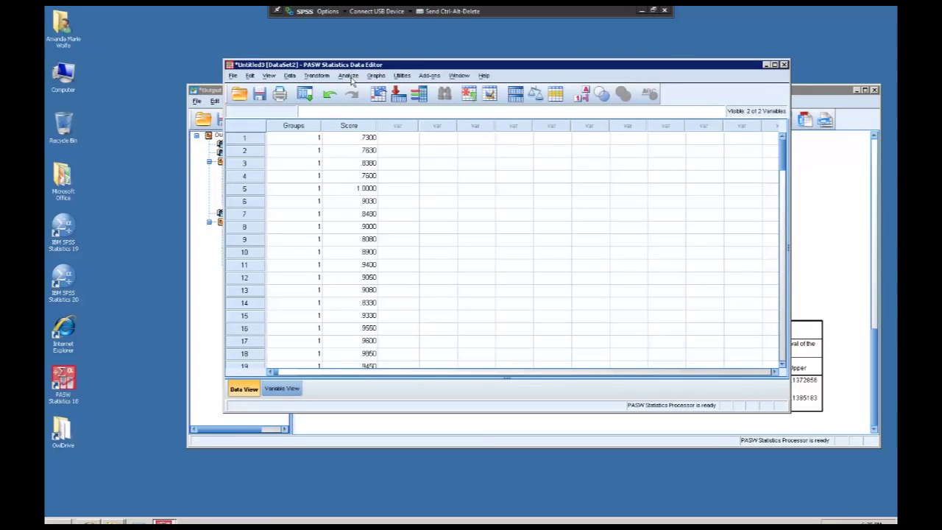
click(349, 76)
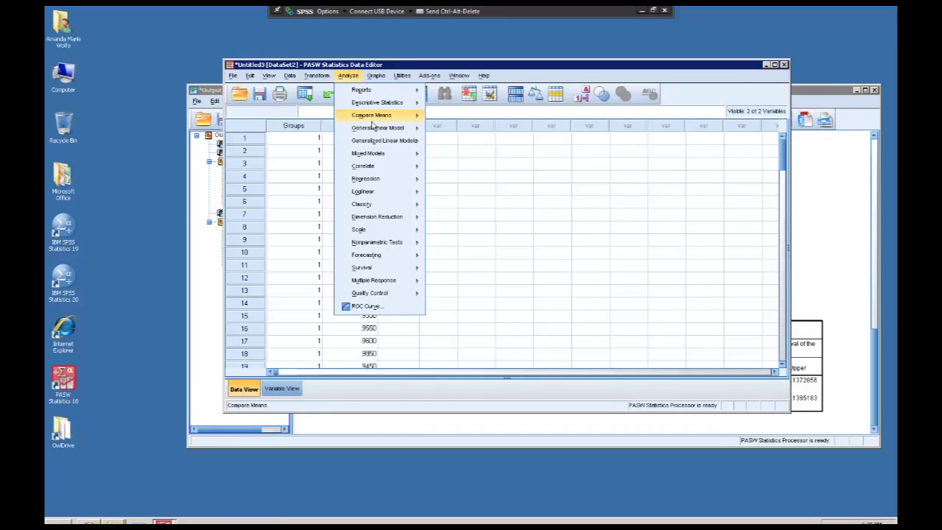
mouse_move(372, 120)
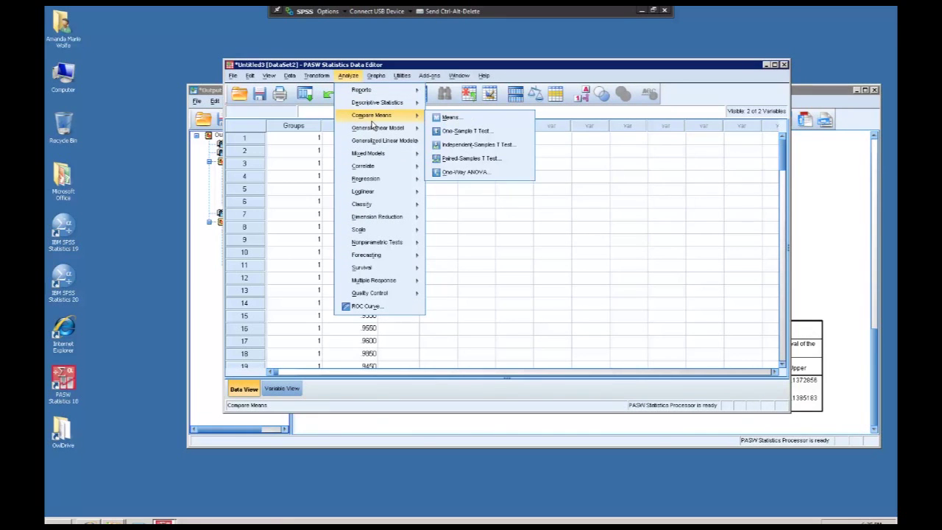
click(465, 159)
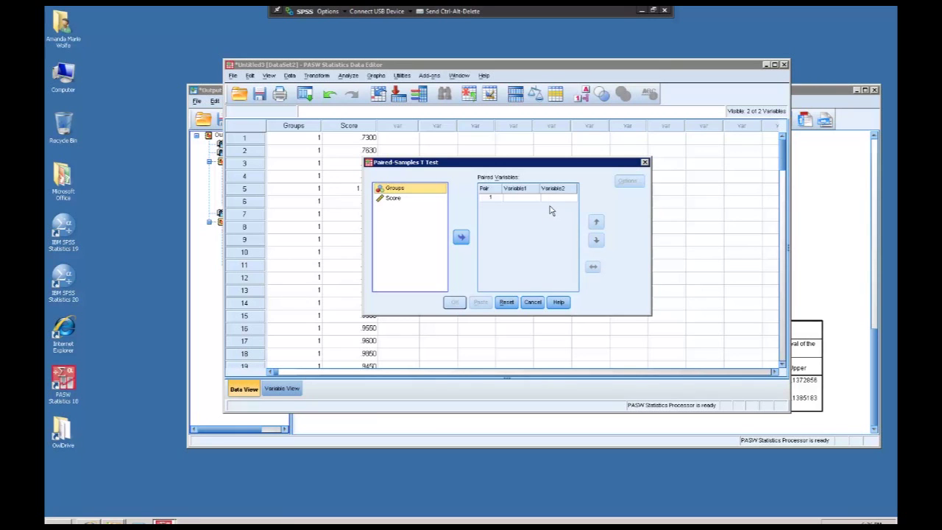
key(Escape)
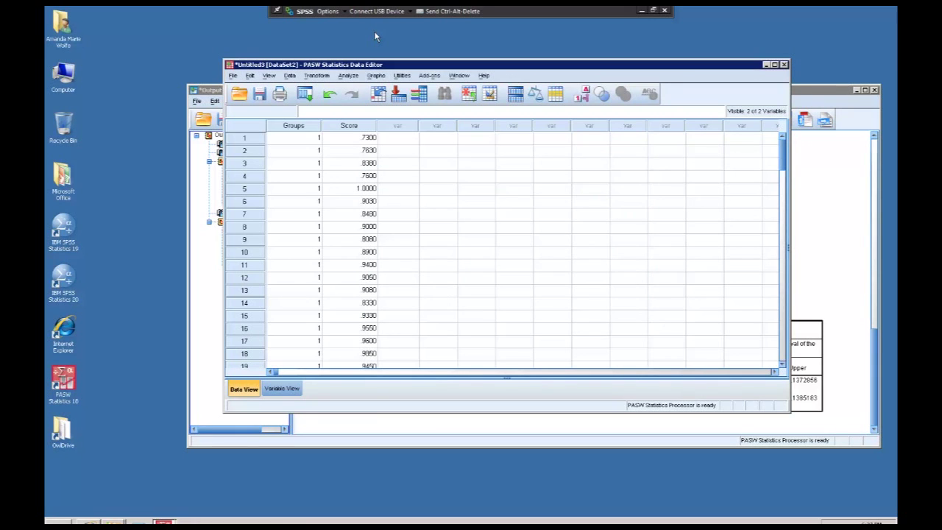